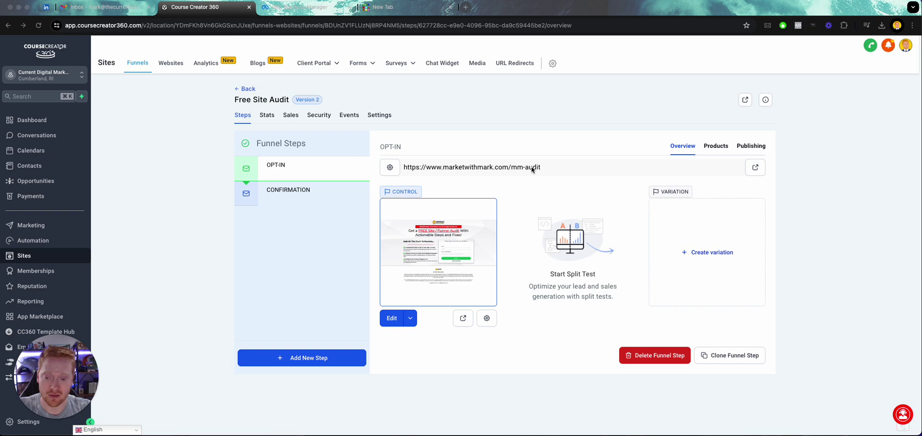
Show the Free Site Audit CONFIRMATION step and check its mm-audit-confirmation page URL
click(317, 191)
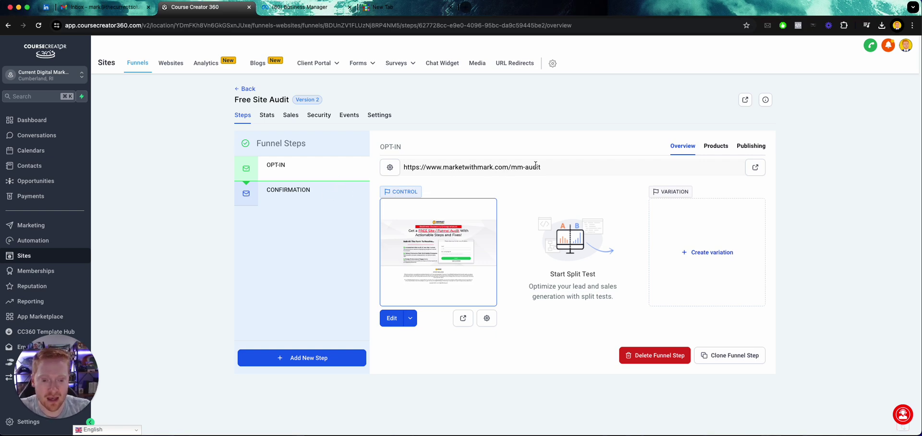
click(295, 190)
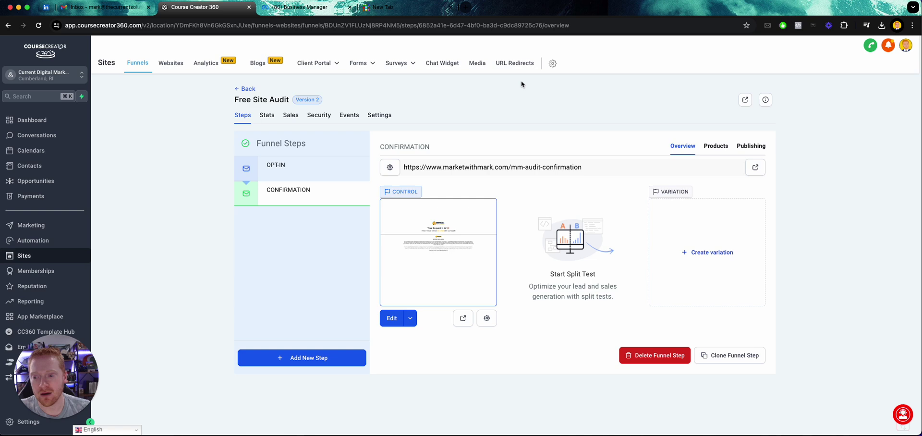
click(292, 174)
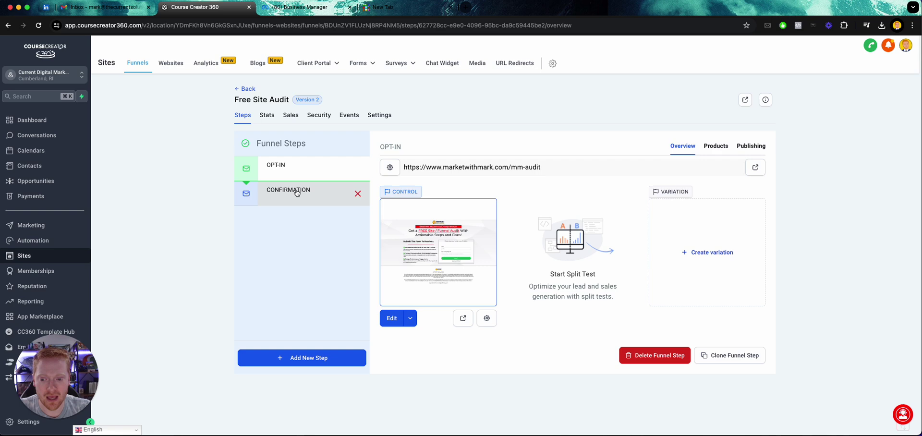
click(299, 192)
drag(584, 166, 402, 167)
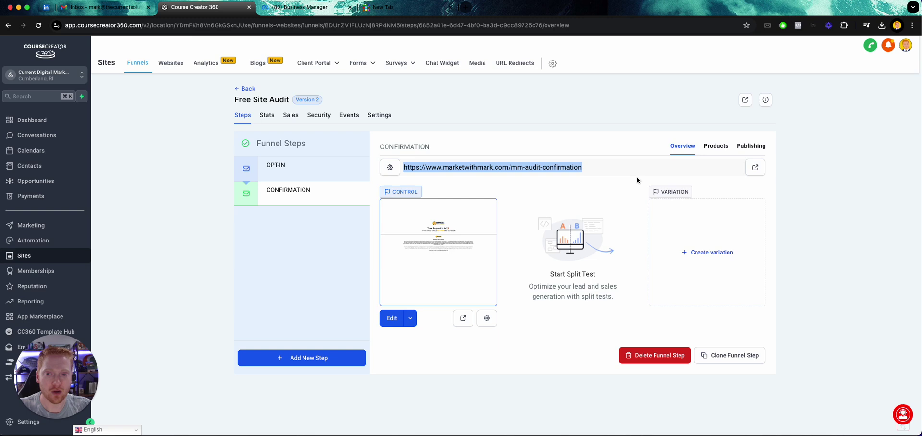
click(605, 166)
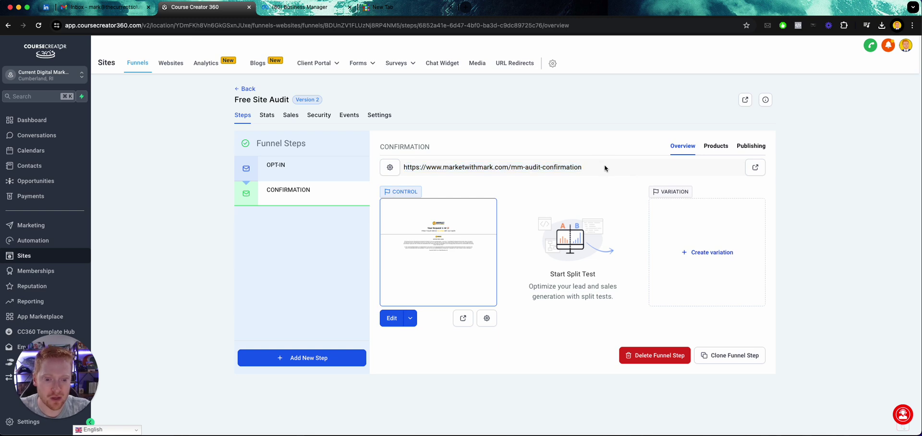
Go to Business settings > Data sources > Custom conversions in Creative Origins RI
click(299, 11)
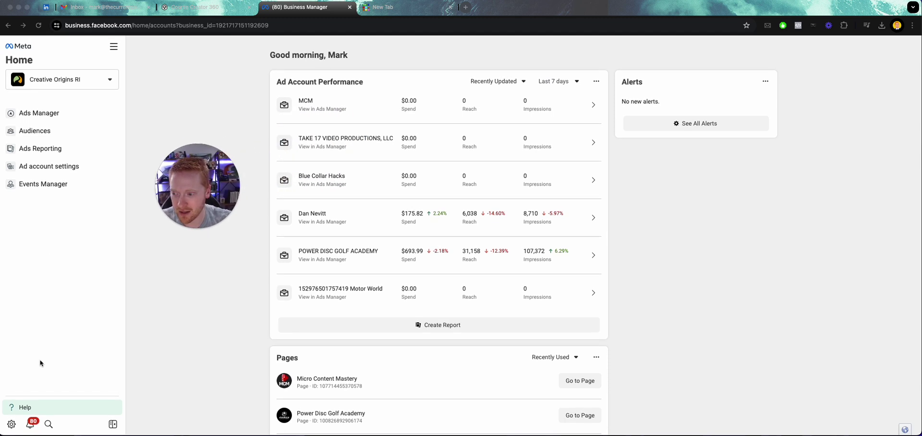
click(12, 424)
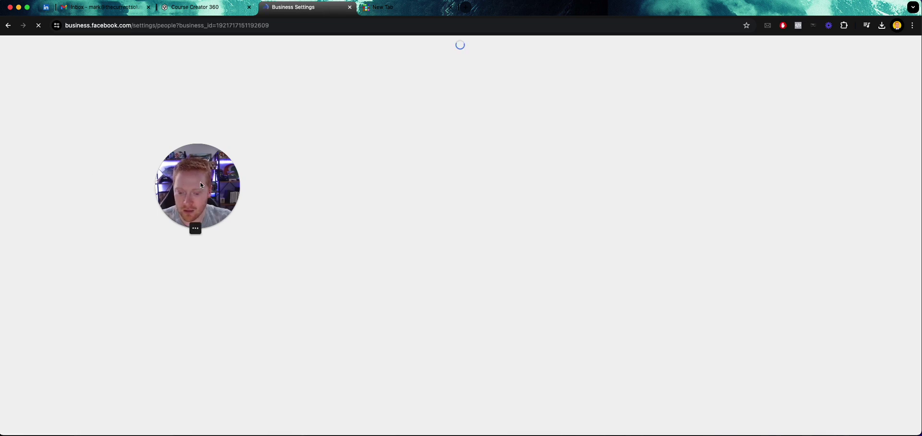
drag(200, 184, 229, 210)
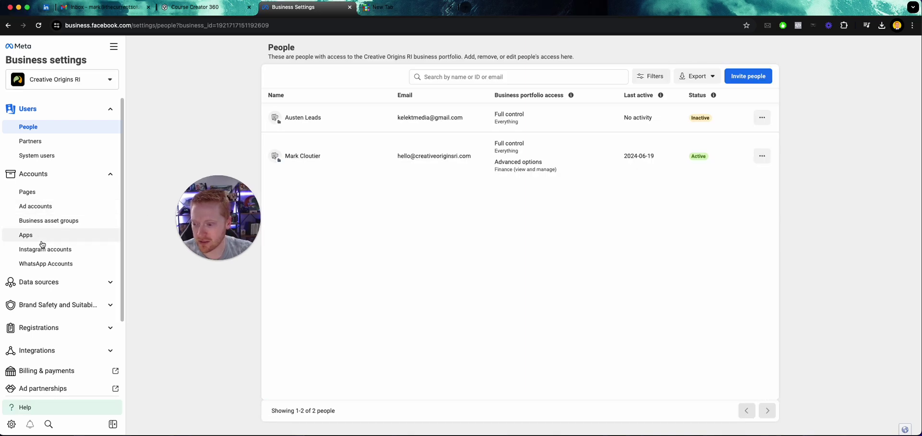
scroll(41, 282, down, 1)
click(44, 269)
scroll(45, 271, down, 1)
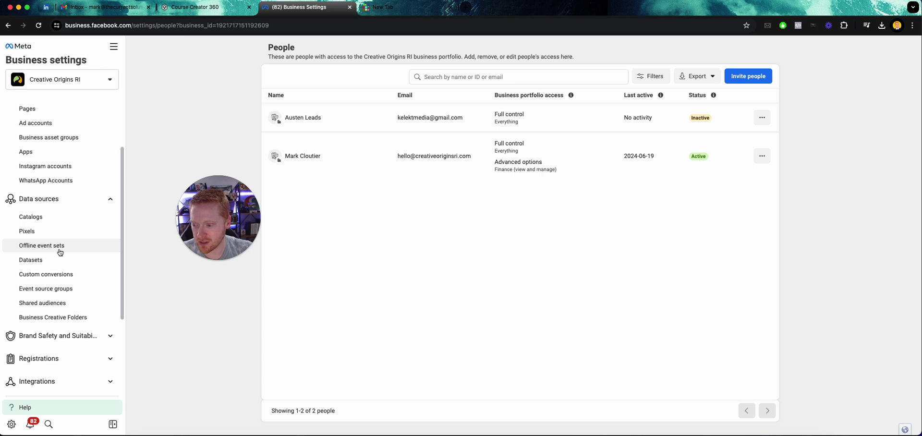
click(48, 274)
drag(205, 211, 330, 296)
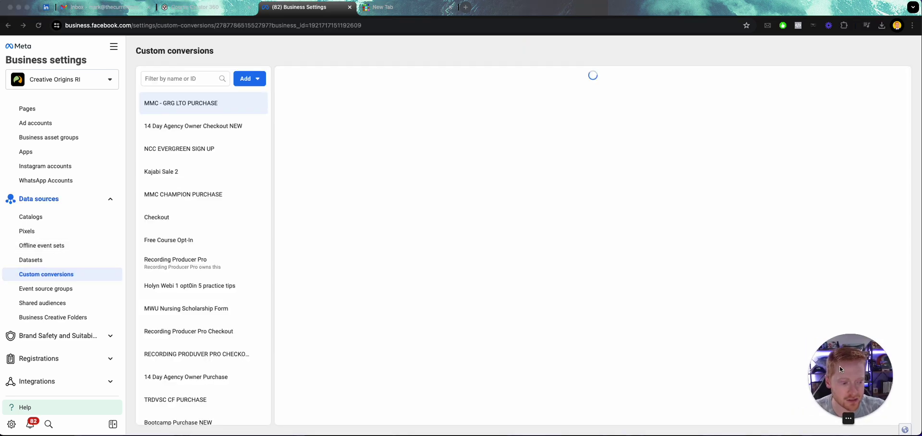
Start a new custom conversion using the Current Digital Schools pixel as data source
click(256, 80)
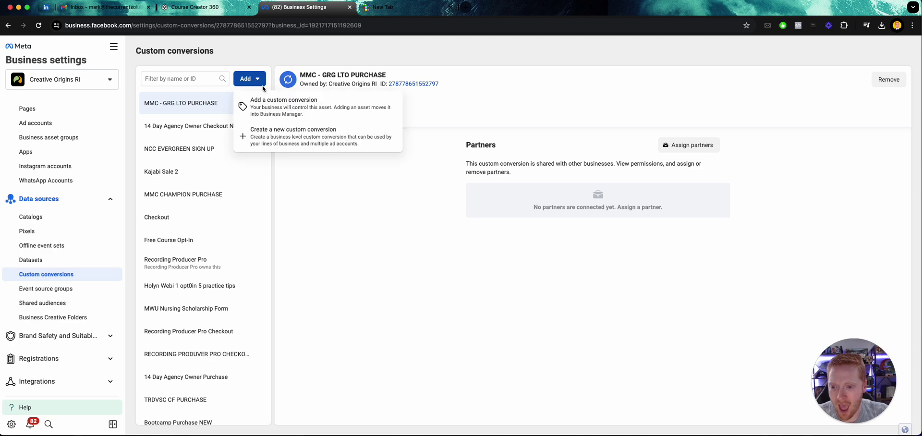
click(266, 137)
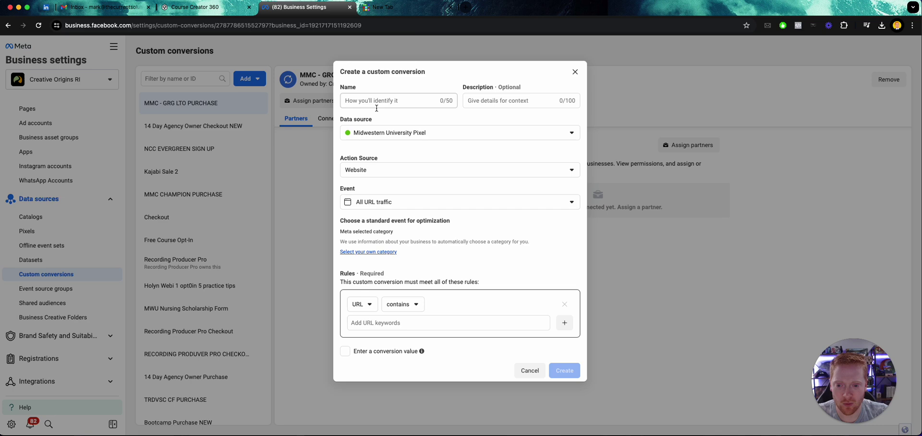
click(376, 132)
text(cur)
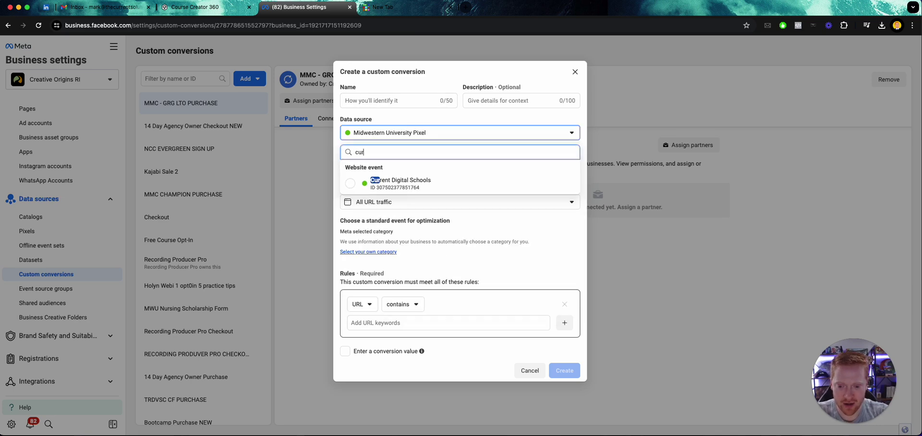
click(384, 180)
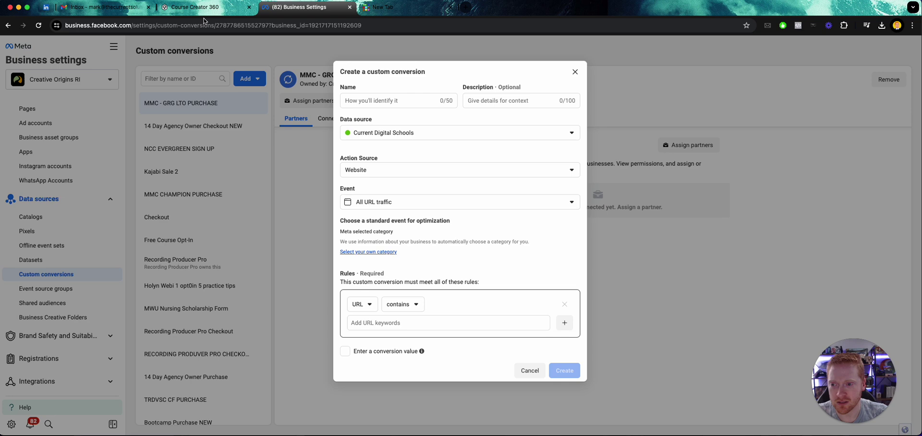
click(227, 10)
click(292, 10)
Name the conversion 'MM - Funnel Audit Opt-In', correcting the 'Adult' typo to 'Audit'
click(382, 100)
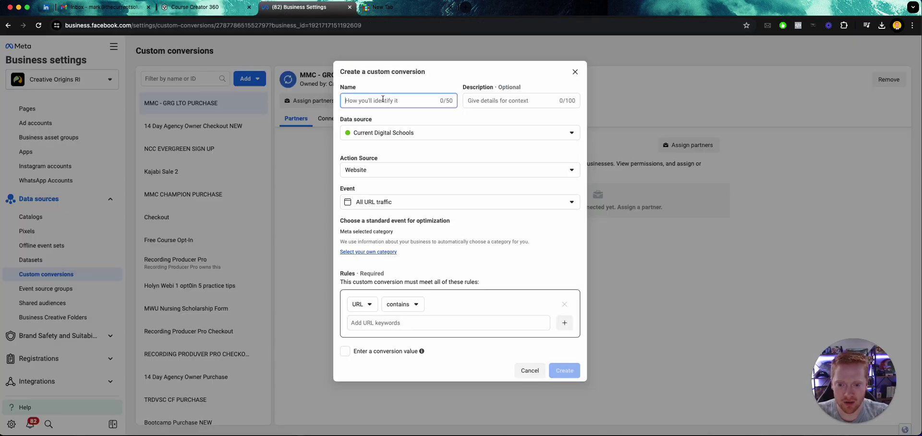
text(MM - Fun)
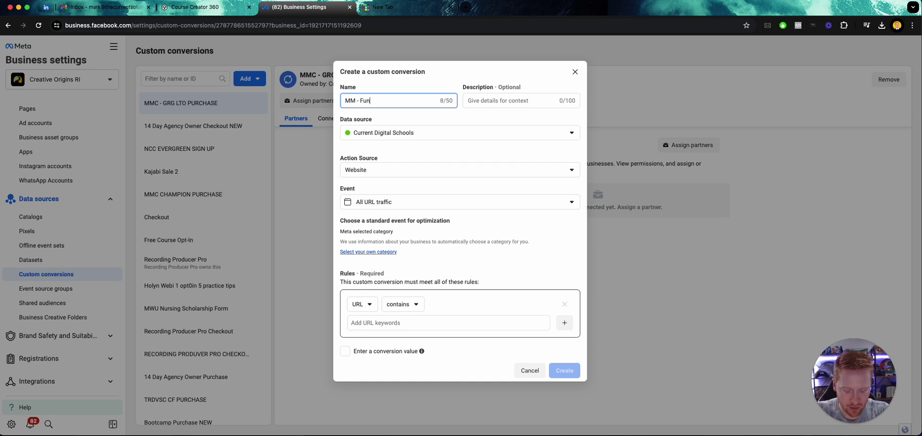
text(nel Adult Opt-In)
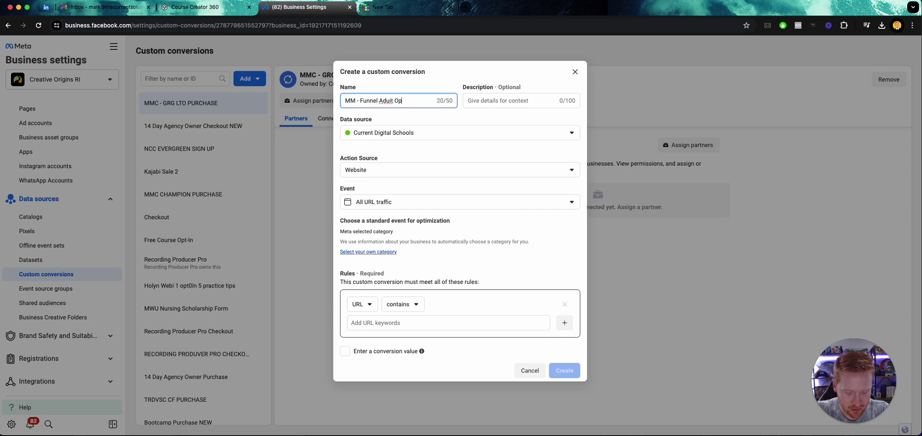
right_click(391, 100)
click(388, 100)
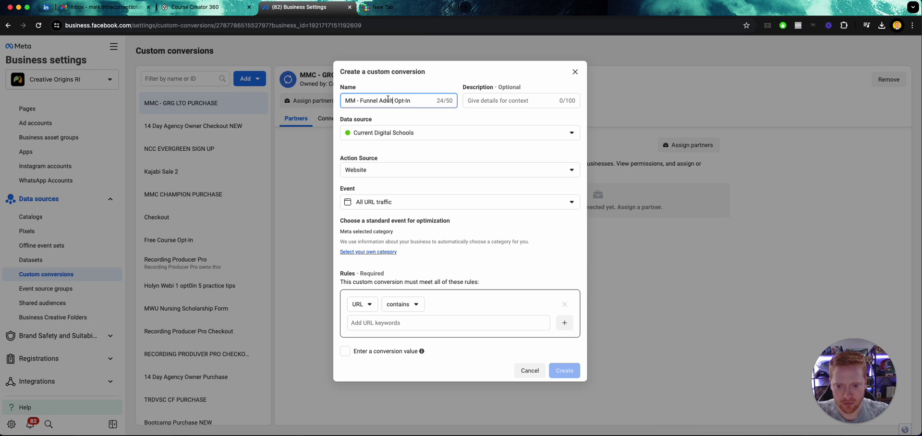
key(BackSpace)
key(BackSpace)
key(BackSpace)
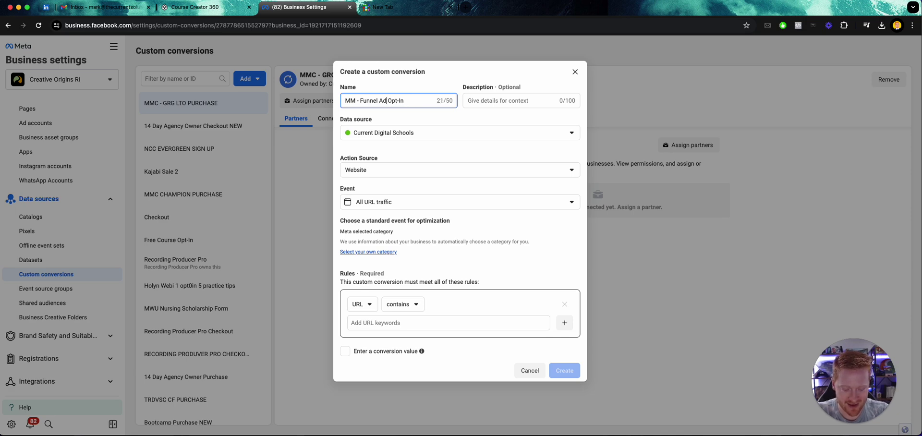
key(BackSpace)
text(udit)
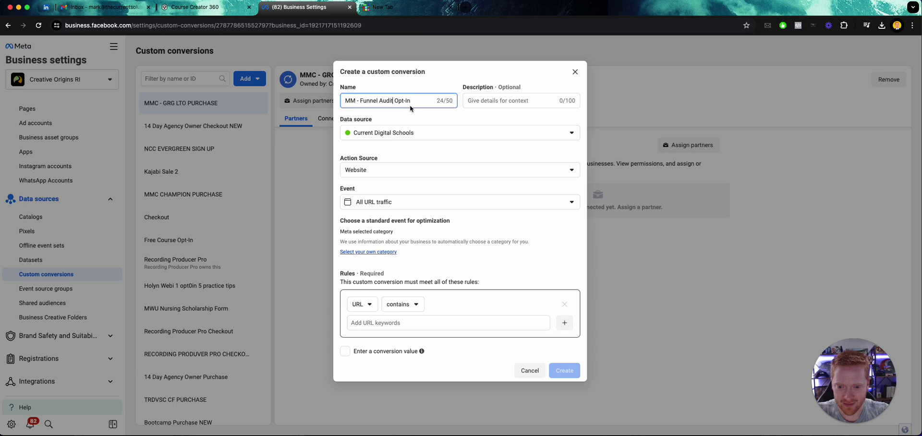
click(412, 113)
Copy the /mm-audit-confirmation path from the CONFIRMATION step's page URL for the Meta form
click(201, 6)
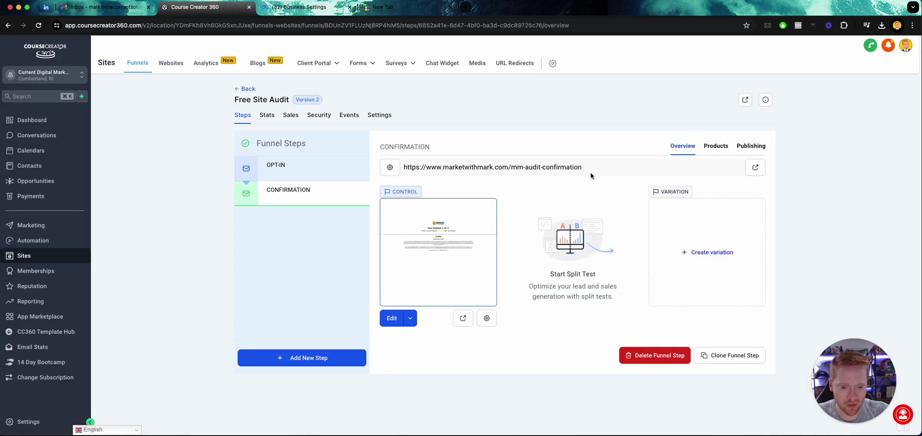
drag(586, 170, 509, 167)
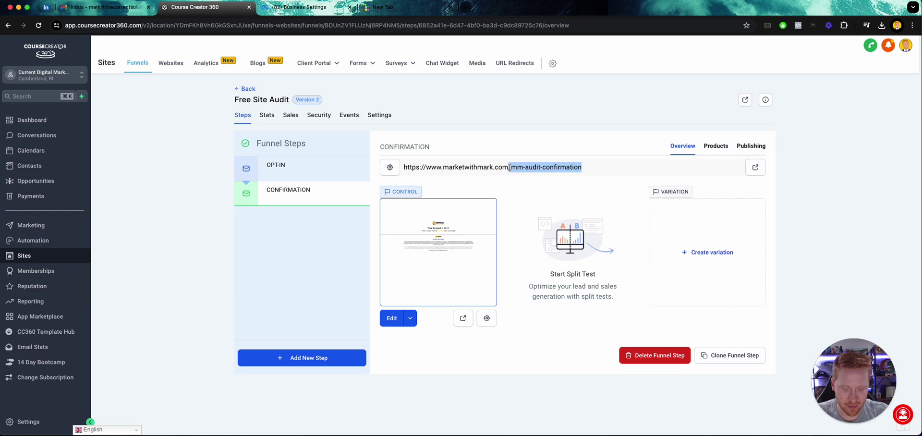
click(516, 168)
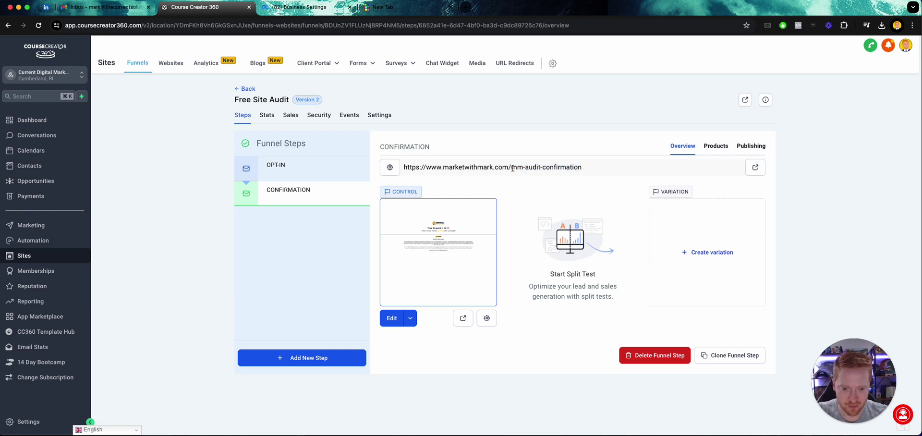
drag(407, 167, 581, 171)
click(424, 166)
click(511, 168)
drag(509, 167, 591, 169)
click(592, 169)
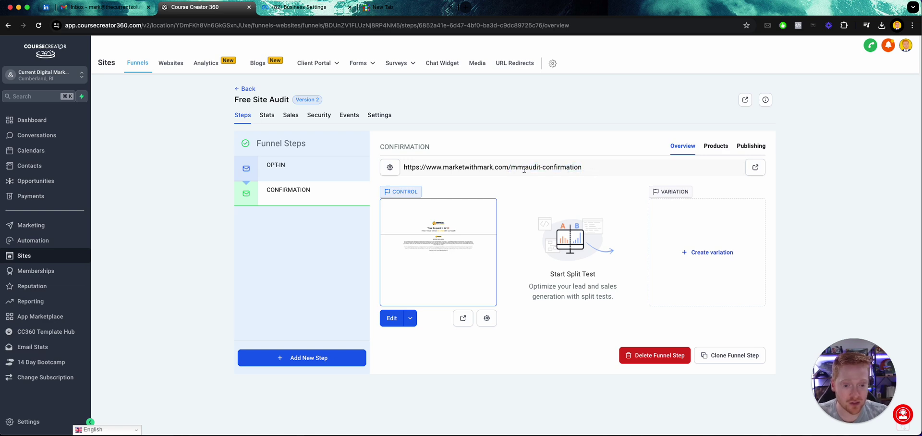
drag(509, 168, 583, 169)
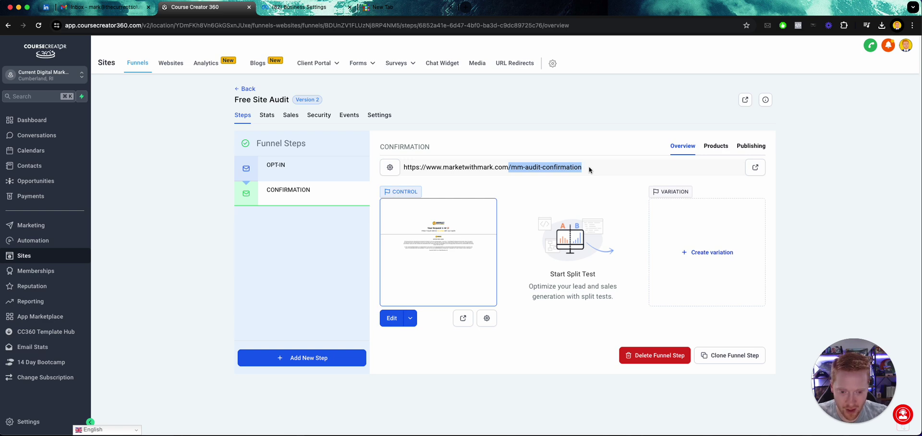
click(513, 169)
drag(509, 168, 591, 168)
key(super+c)
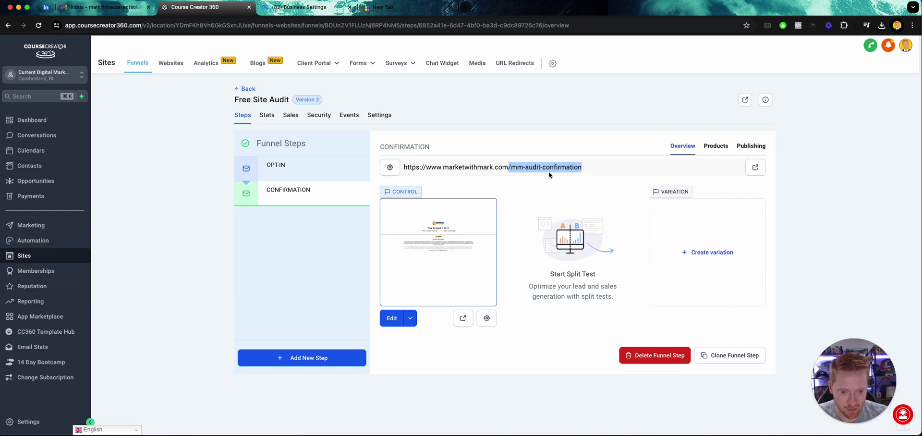
click(307, 7)
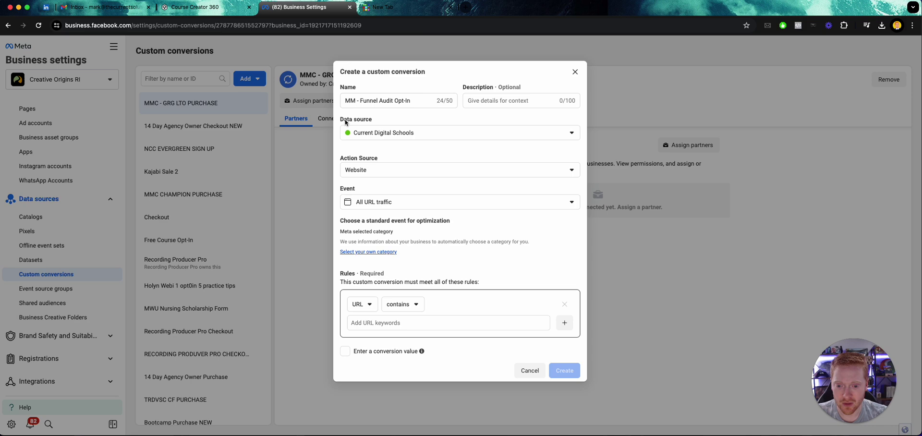
Paste /mm-audit-confirmation as the URL keyword, keeping the 'contains' condition
click(396, 321)
key(super+v)
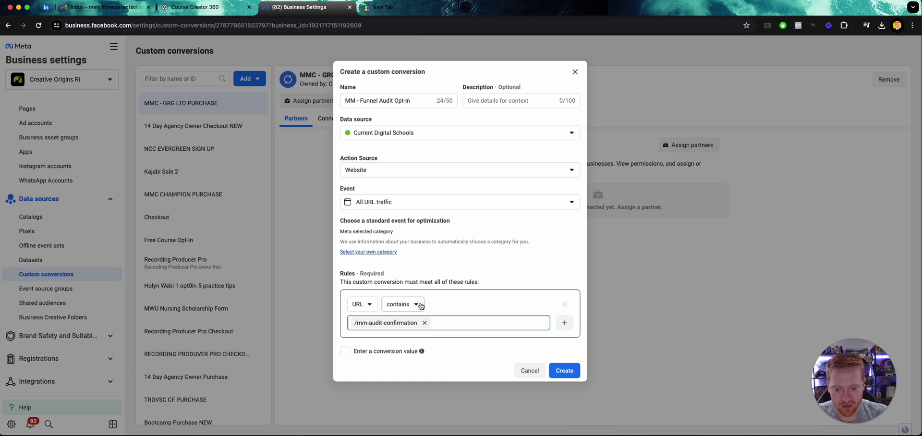
click(416, 308)
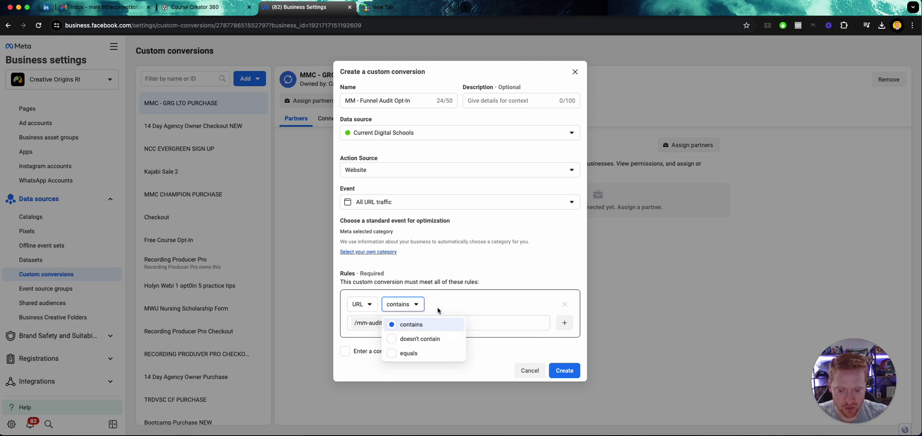
click(417, 307)
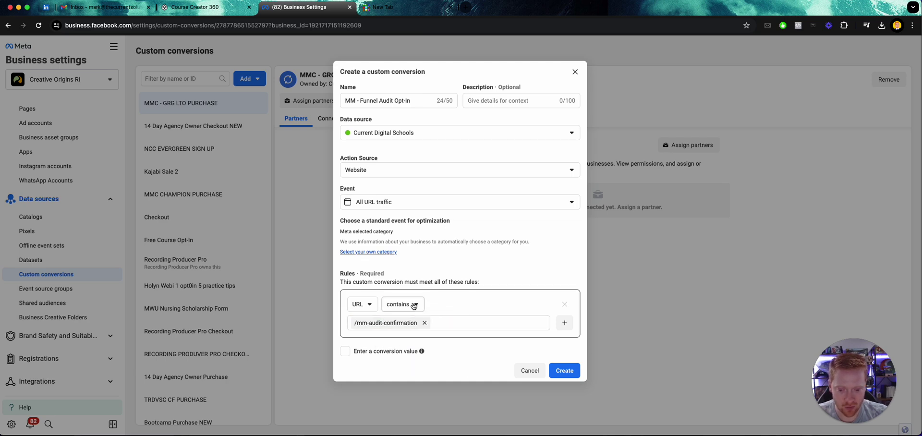
Leave the conversion value unset and create the custom conversion
click(348, 354)
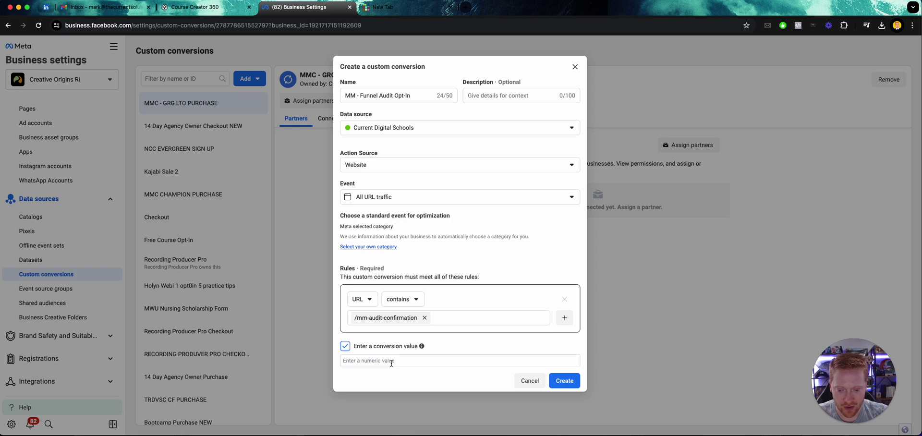
click(396, 362)
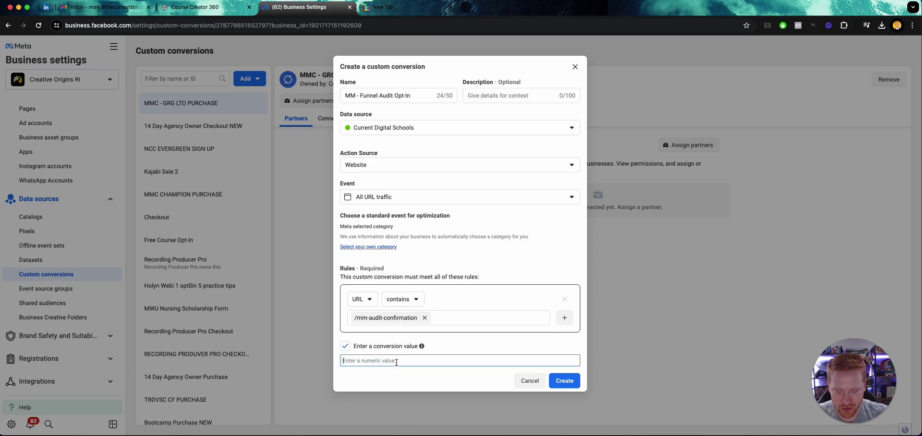
click(345, 346)
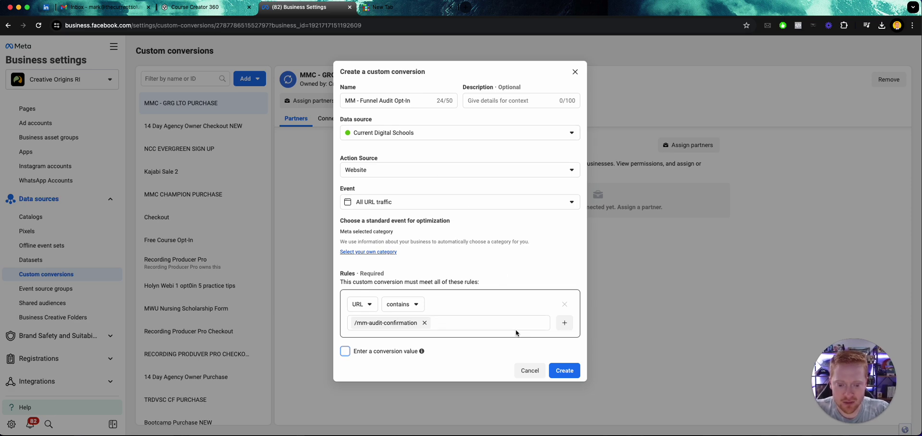
click(561, 371)
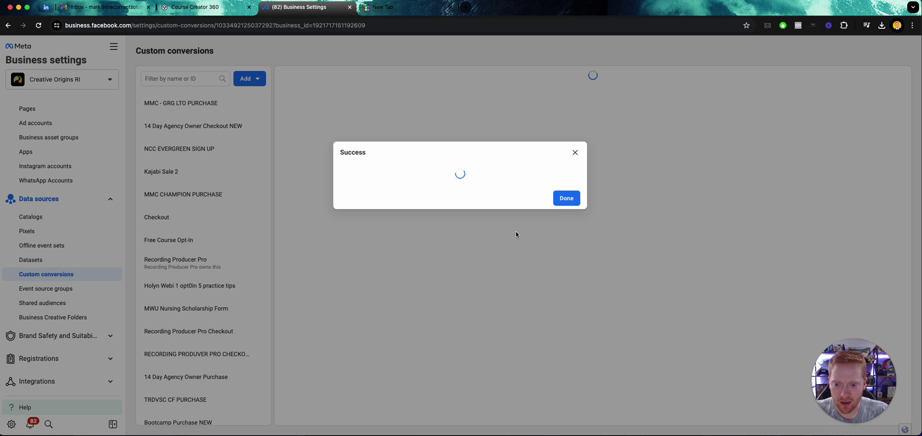
Assign the Current Digital Schools ad account under the conversion's Connected assets
click(560, 200)
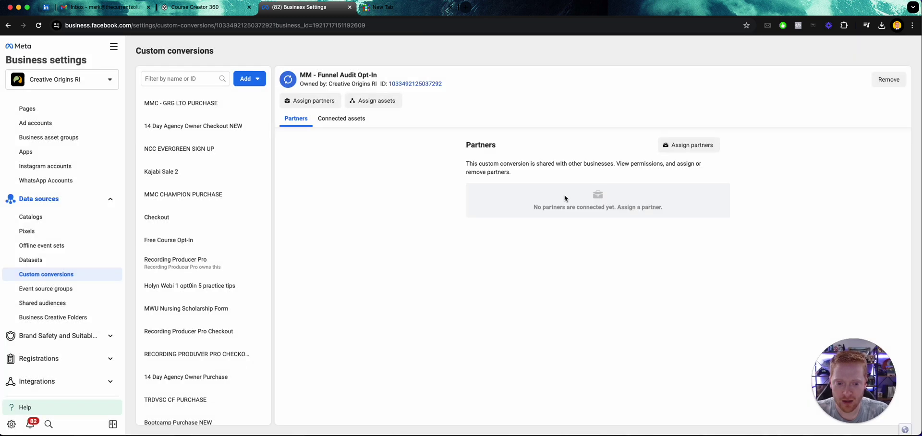
click(345, 121)
click(694, 145)
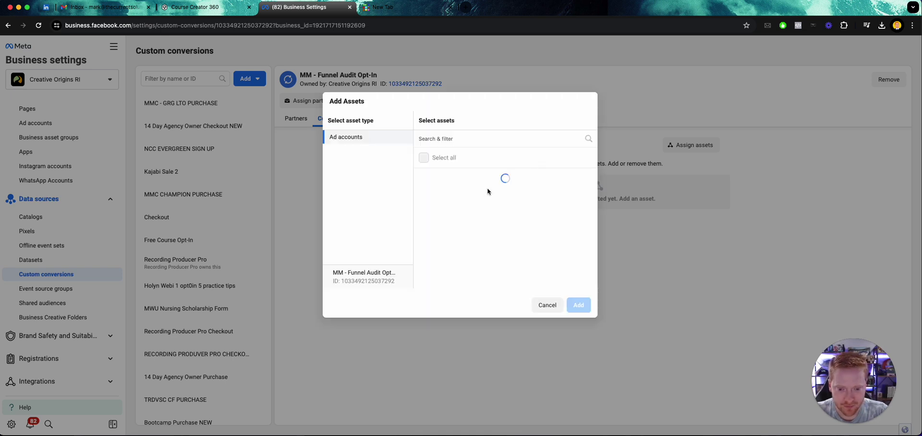
scroll(426, 201, down, 5)
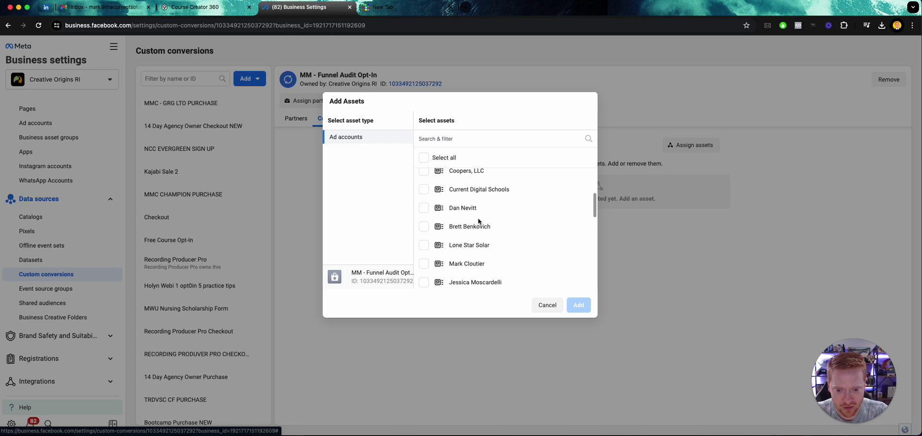
click(423, 197)
click(578, 305)
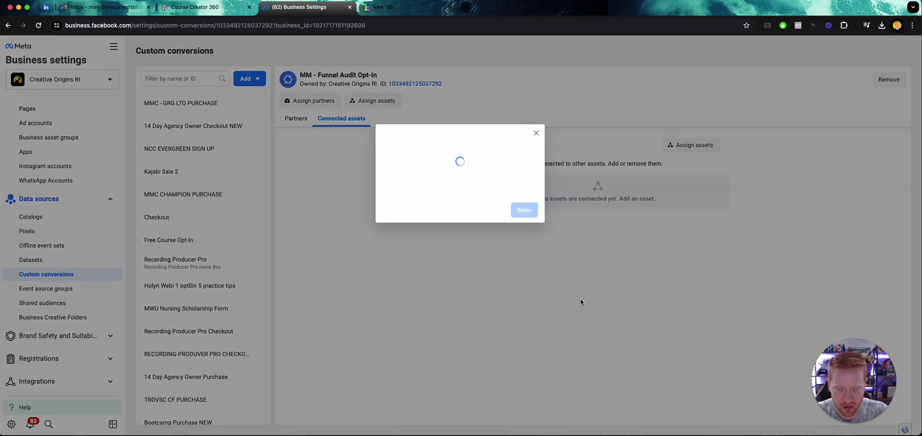
click(524, 202)
scroll(103, 161, up, 3)
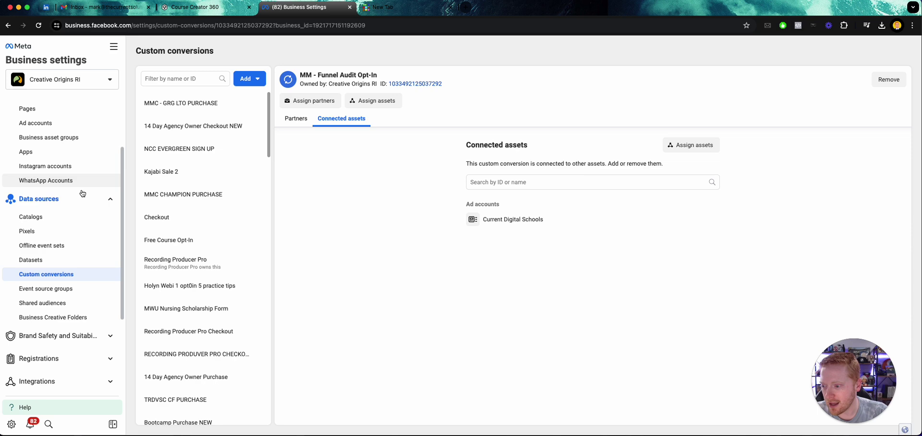
Open Events Manager and verify with Pixel Helper that the mm-audit-confirmation page fires PageView
click(113, 46)
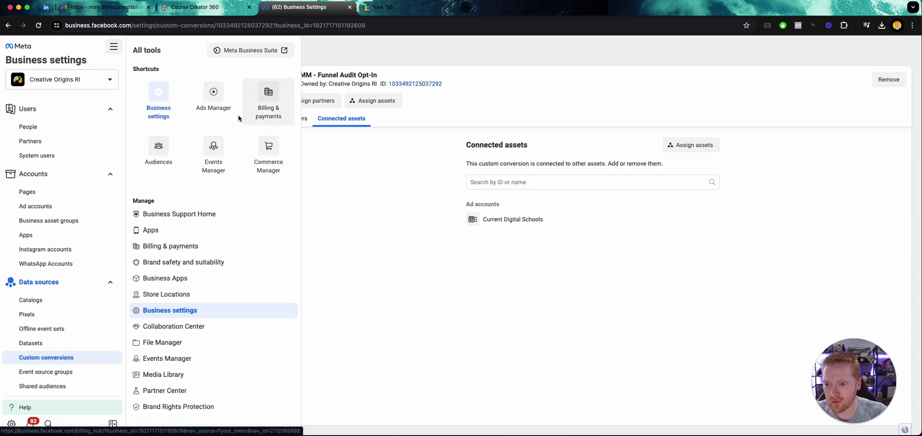
click(218, 153)
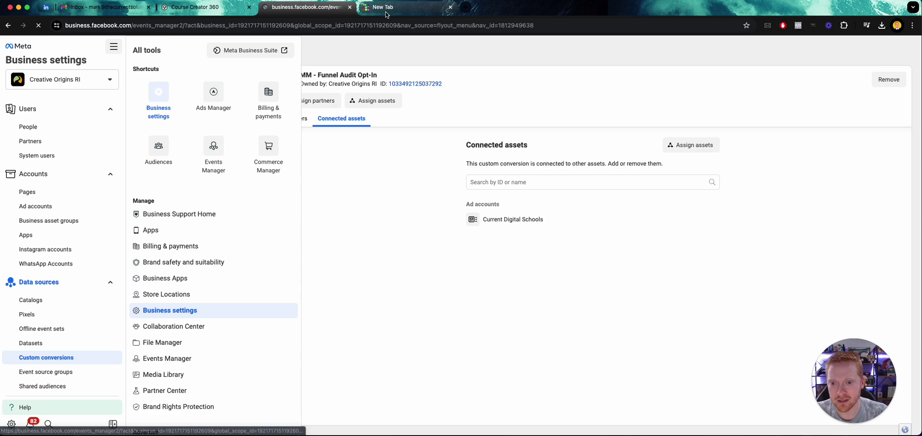
click(214, 8)
triple_click(462, 169)
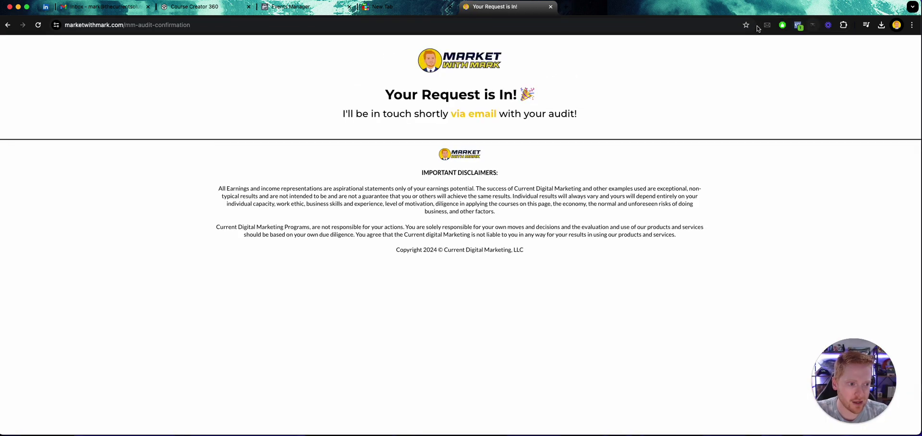
click(798, 26)
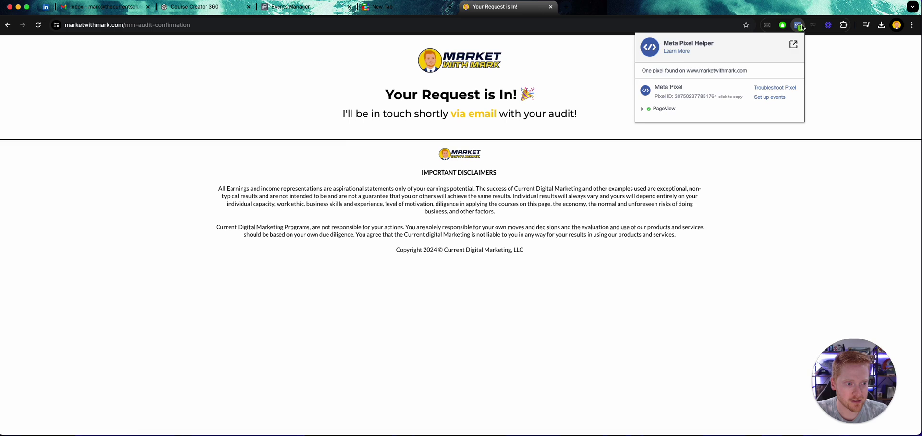
click(798, 26)
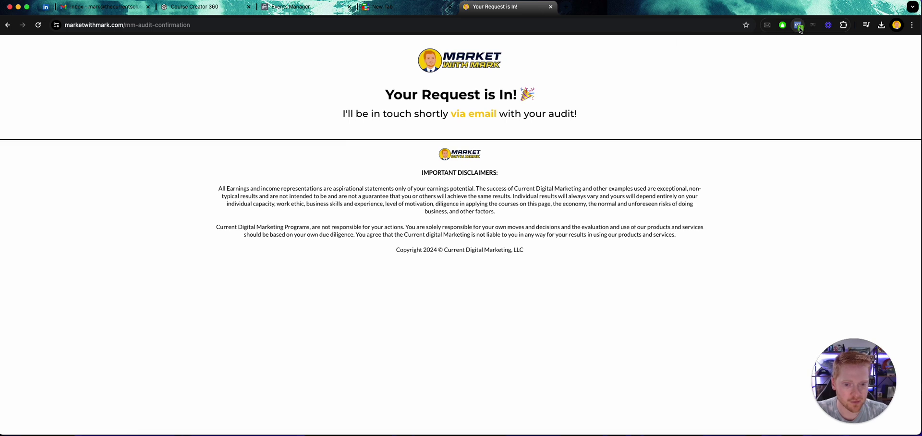
click(40, 25)
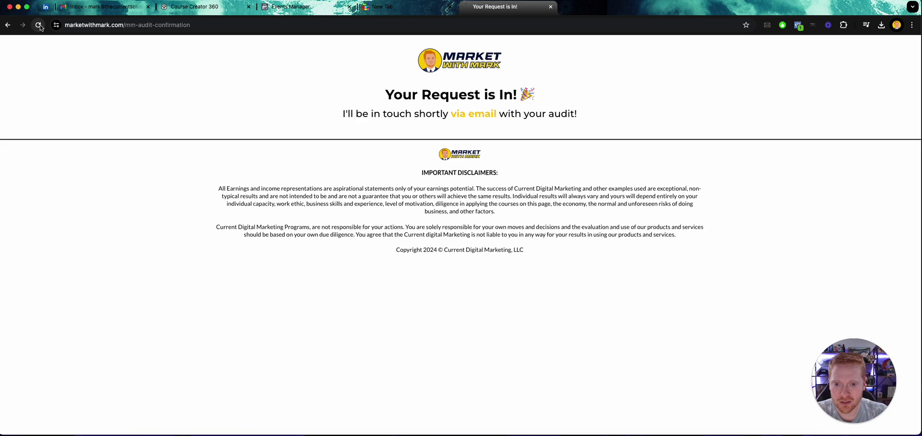
Check MM - Funnel Audit Opt-In in Events Manager's Custom Conversions list, then open Ads Manager
click(298, 7)
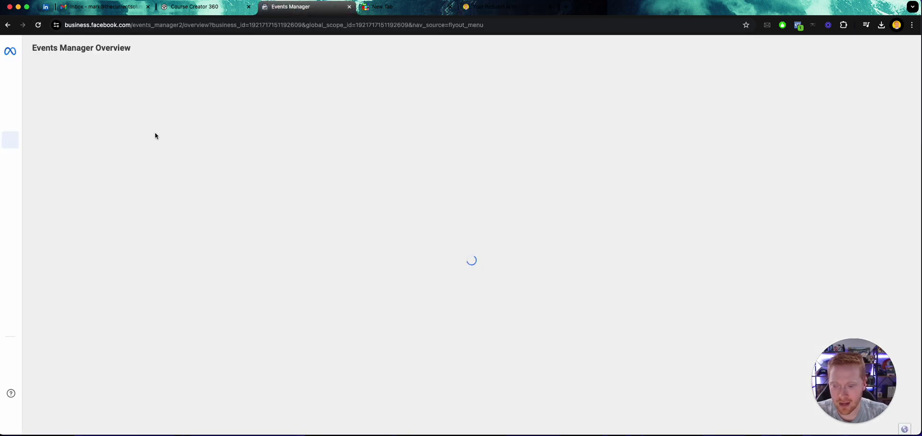
mouse_move(29, 160)
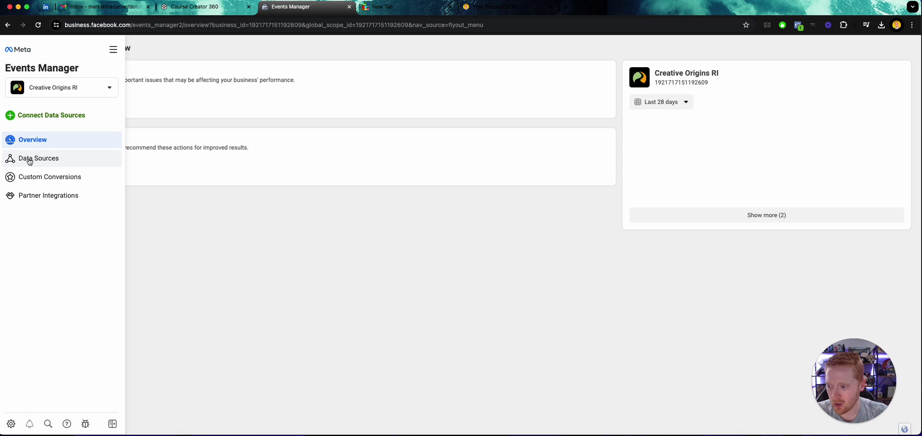
click(51, 178)
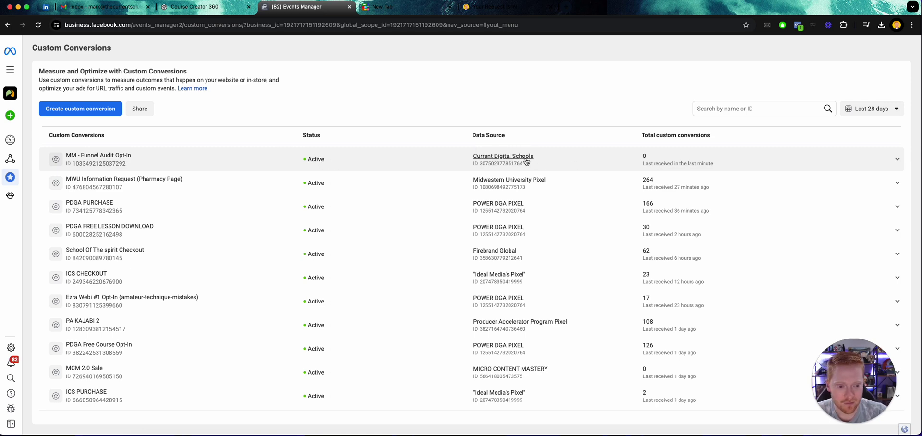
click(9, 71)
click(168, 96)
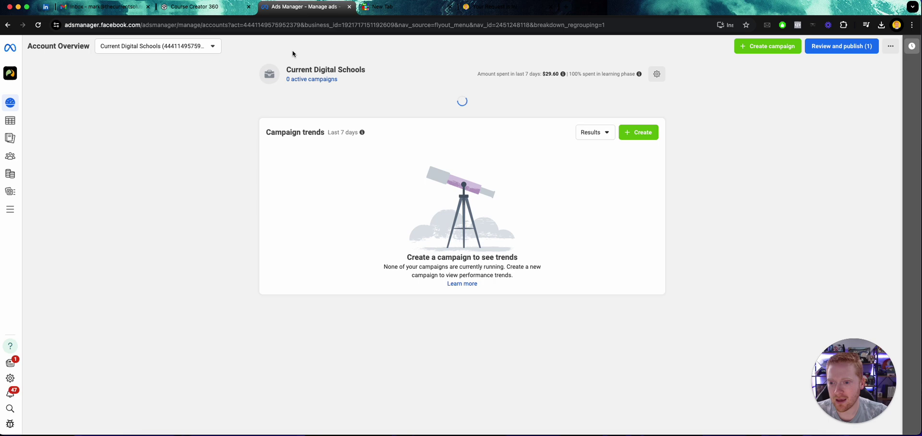
Create a new manual Sales campaign in Ads Manager
mouse_move(37, 148)
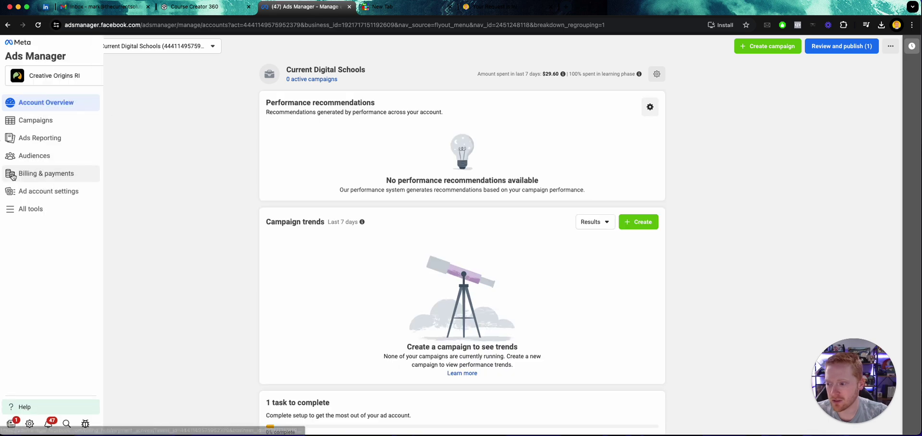
click(34, 120)
click(49, 106)
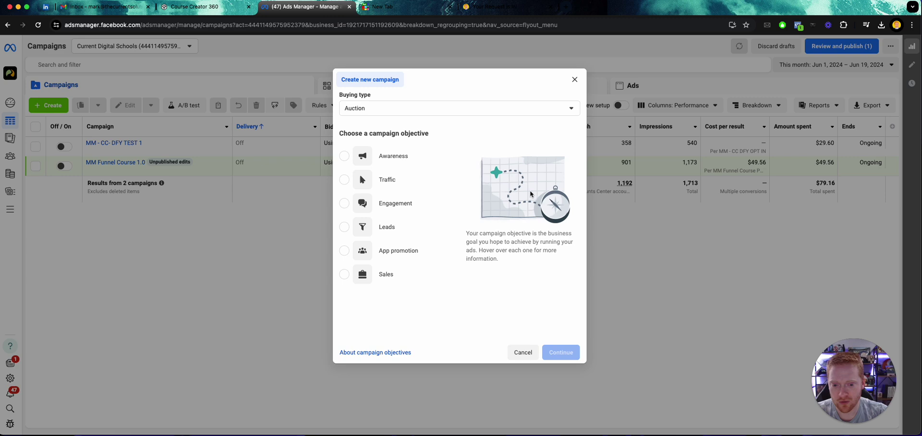
click(349, 277)
click(575, 349)
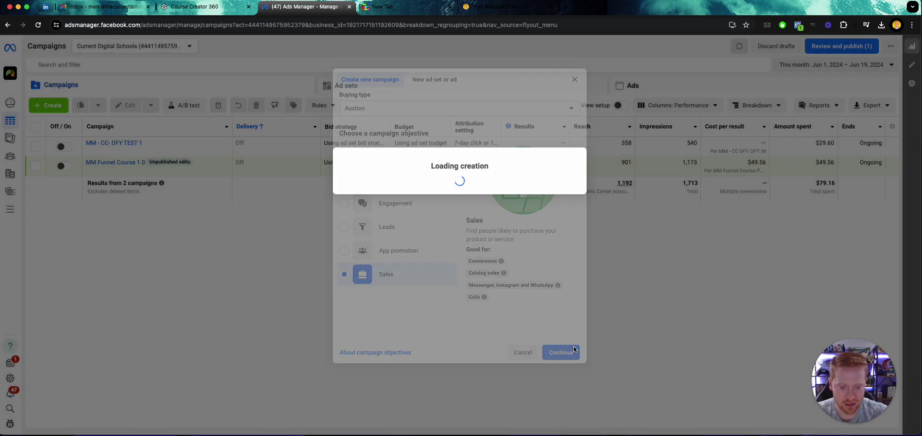
click(386, 276)
click(561, 299)
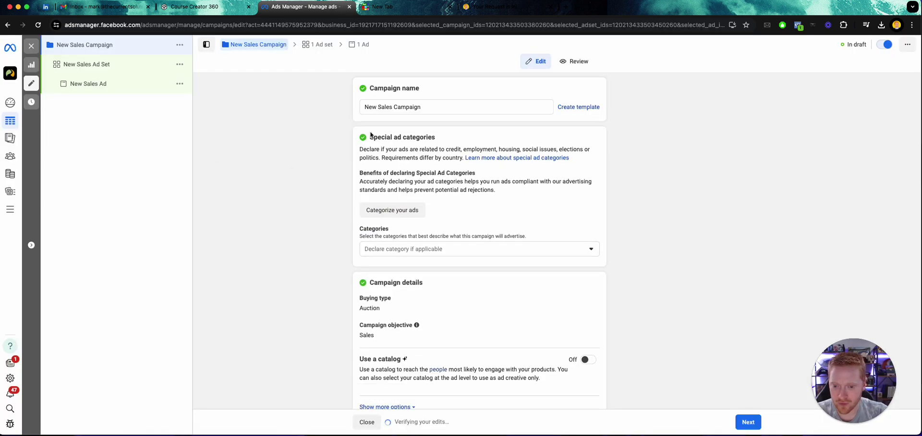
Set the ad set to Website conversions on the Current Digital Schools pixel, optimizing for MM - Funnel Audit Opt-In
click(90, 82)
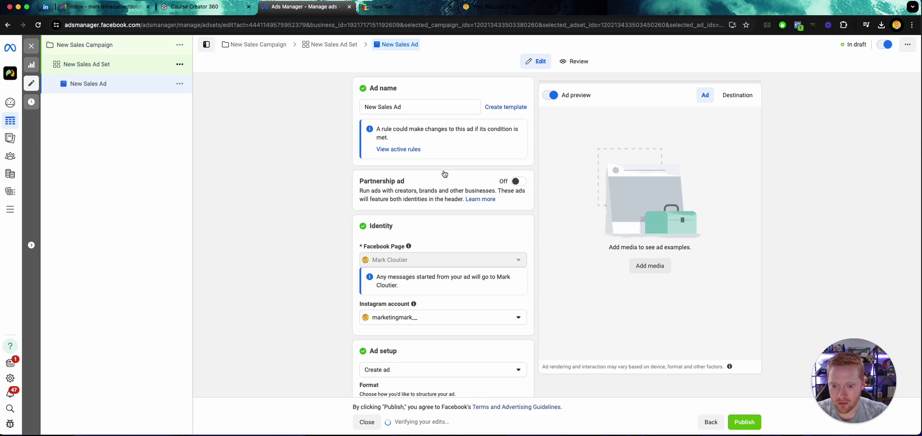
click(398, 153)
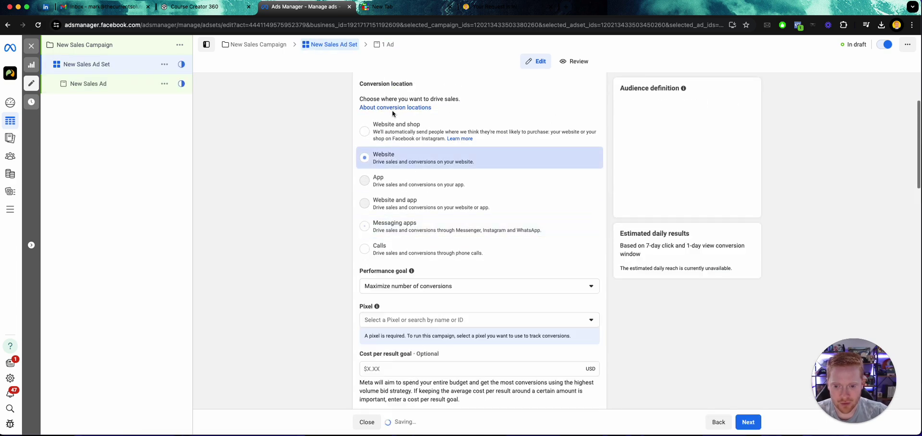
scroll(418, 233, down, 1)
click(393, 262)
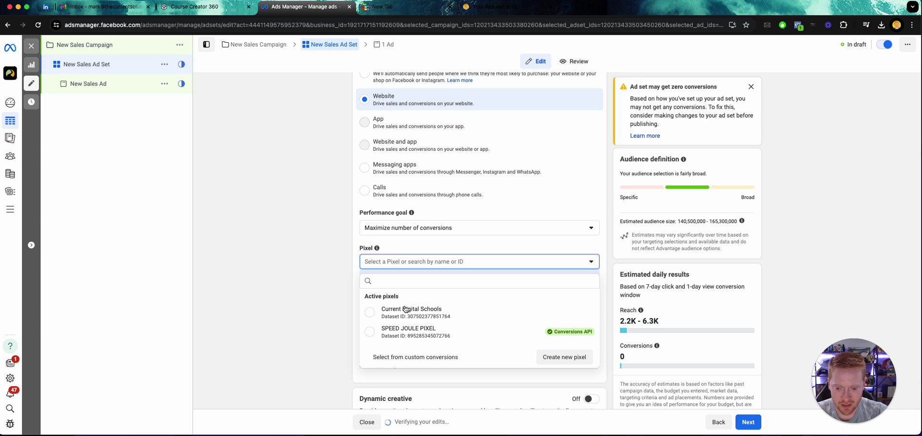
click(406, 309)
scroll(406, 269, down, 2)
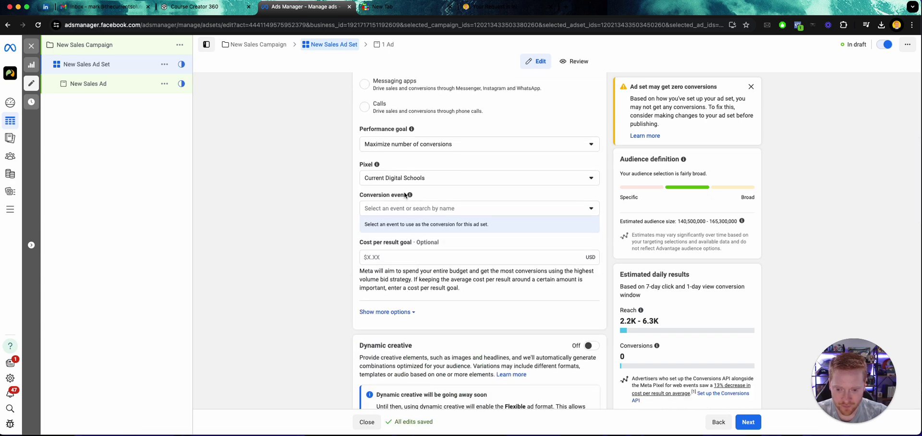
click(406, 208)
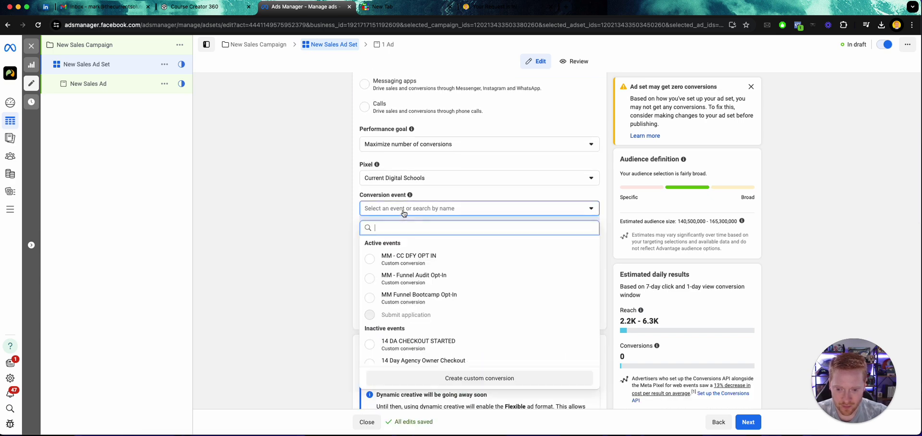
click(412, 283)
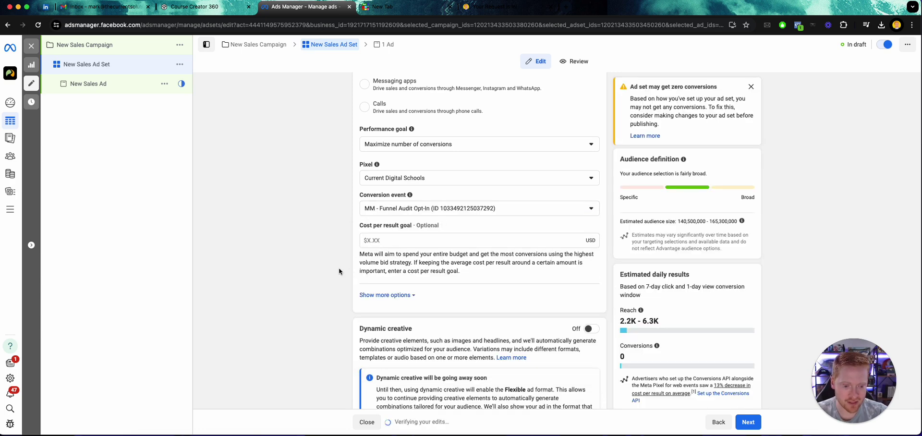